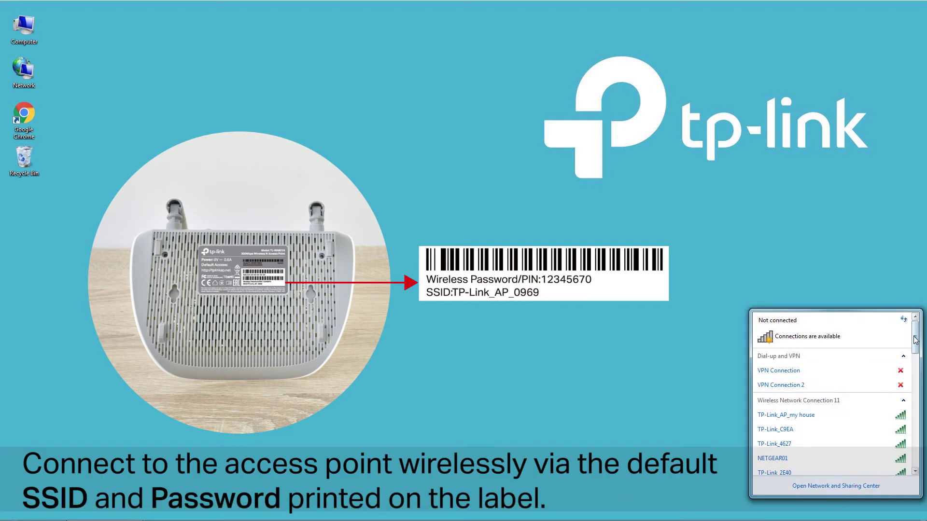
drag(915, 341, 917, 407)
Connect to the default TP-Link_AP_0969 wireless network from the tray flyout.
click(789, 433)
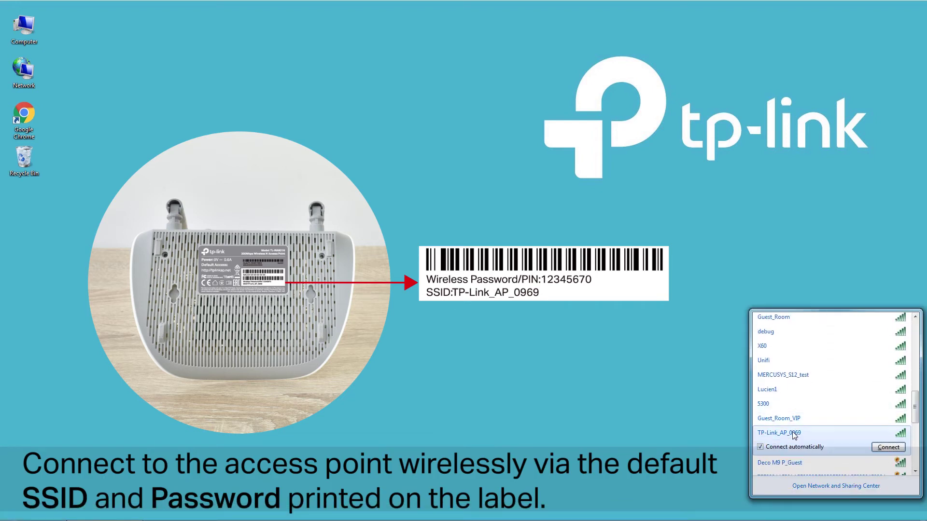
click(888, 448)
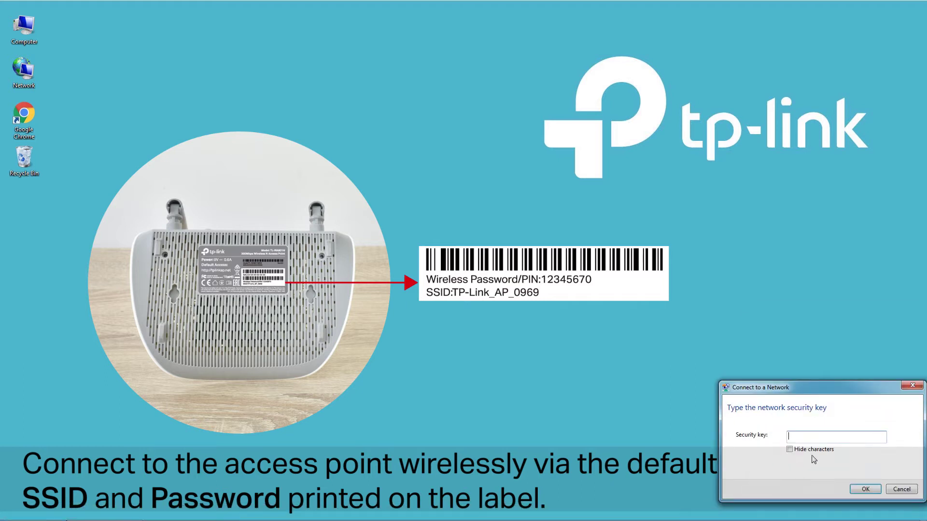
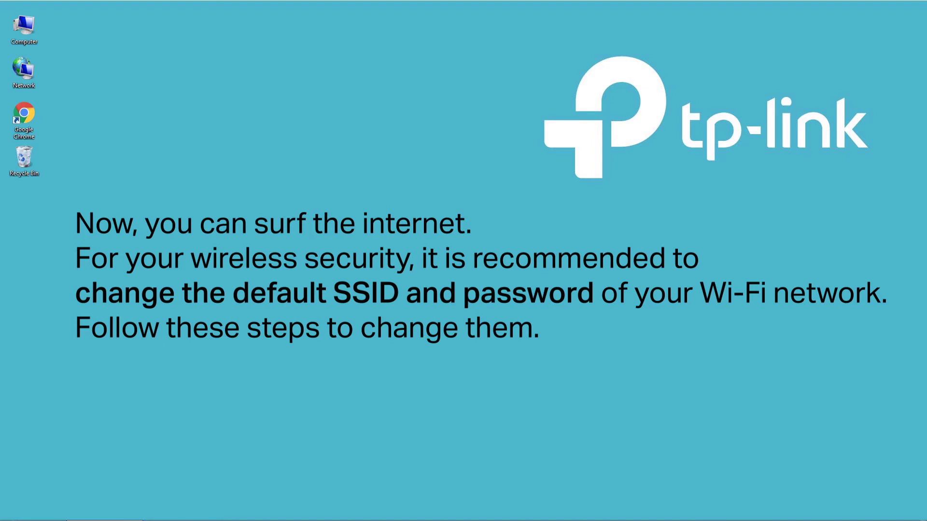
double_click(24, 114)
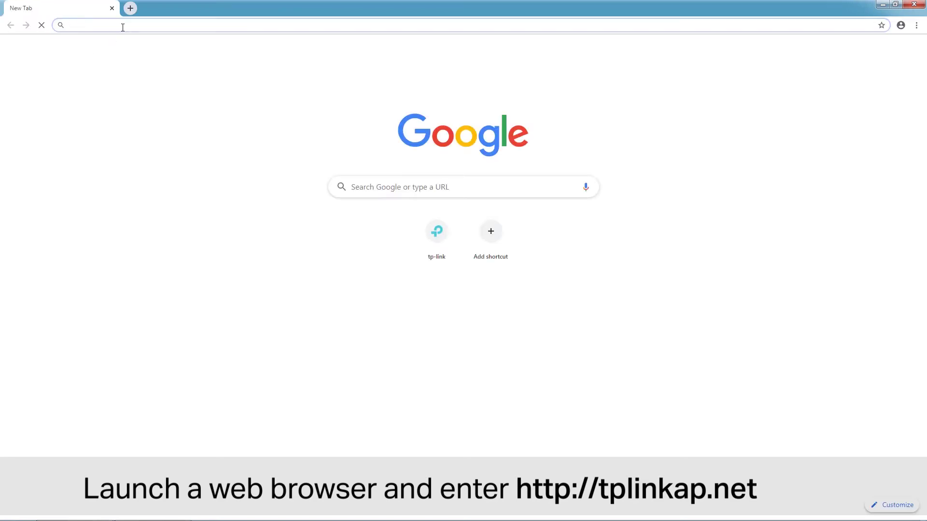
text(http:tplink)
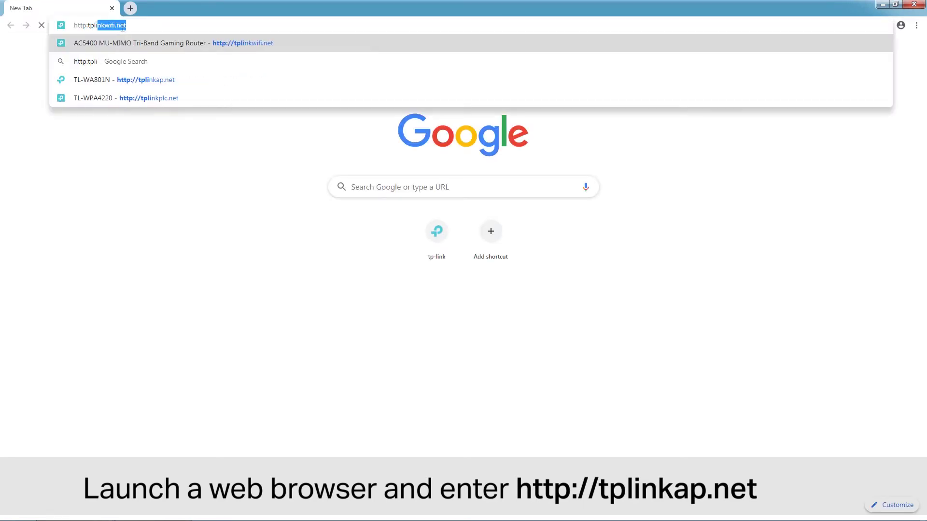
text(ap.net)
key(Return)
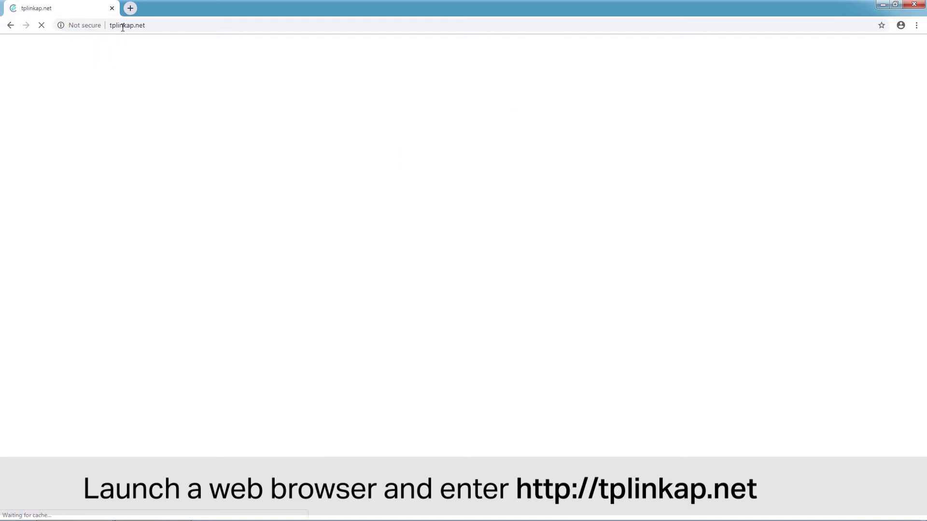
text(********)
key(Tab)
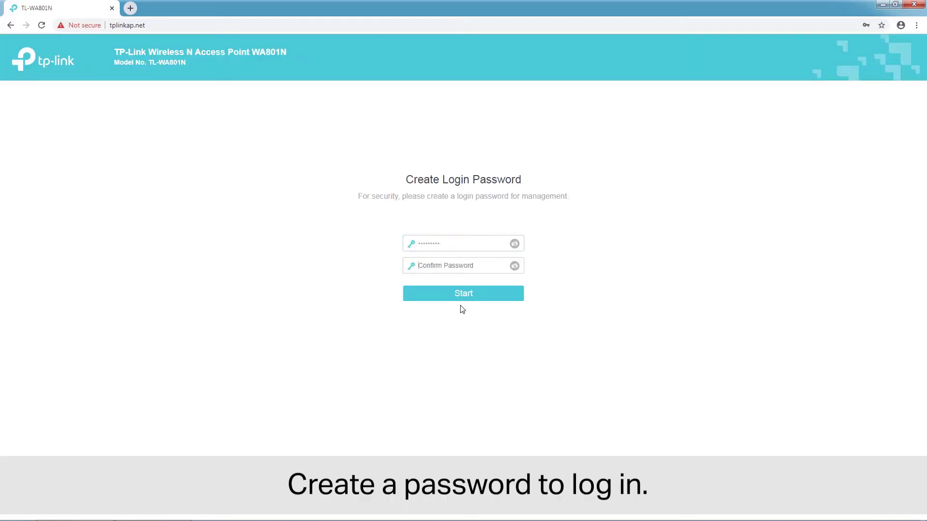
text(***)
click(462, 299)
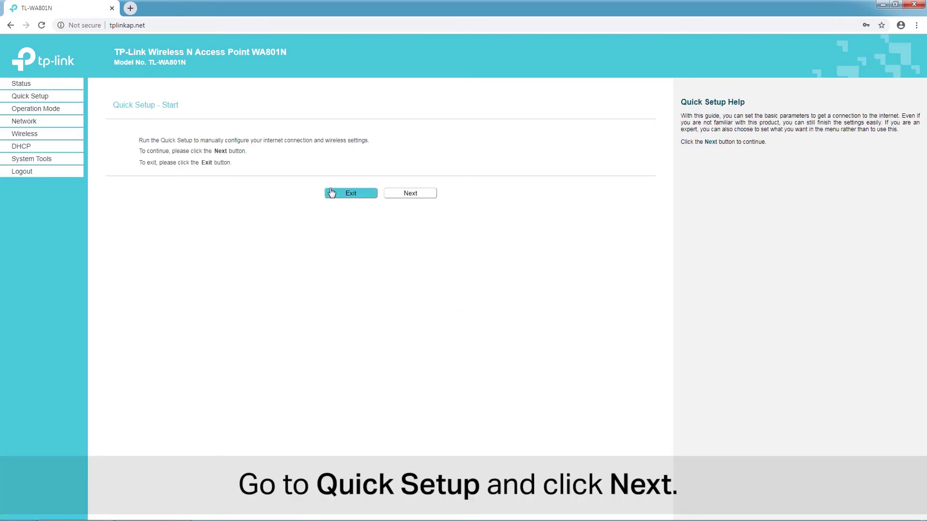
Start the Quick Setup wizard and keep Access Point as the operation mode.
click(411, 195)
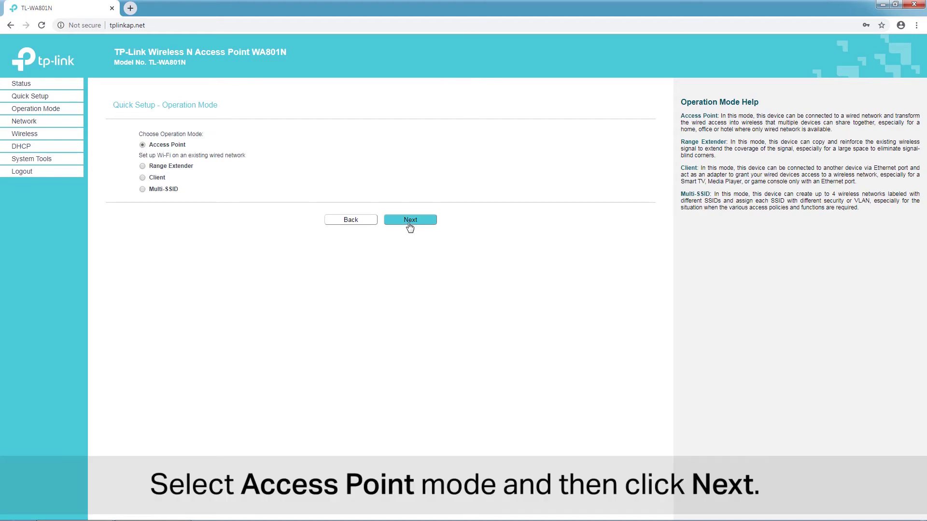
click(410, 221)
click(381, 148)
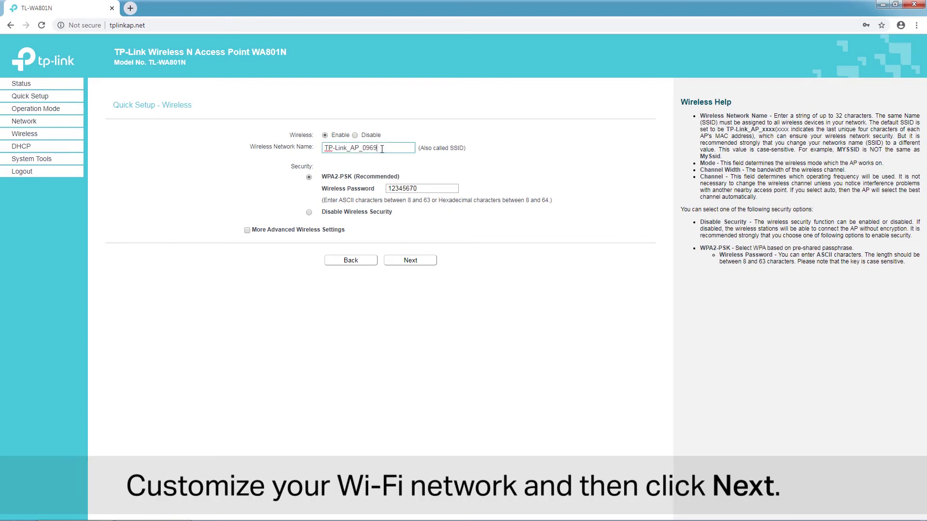
key(BackSpace)
key(BackSpace)
key(BackSpace)
click(385, 189)
key(ctrl+a)
text(88)
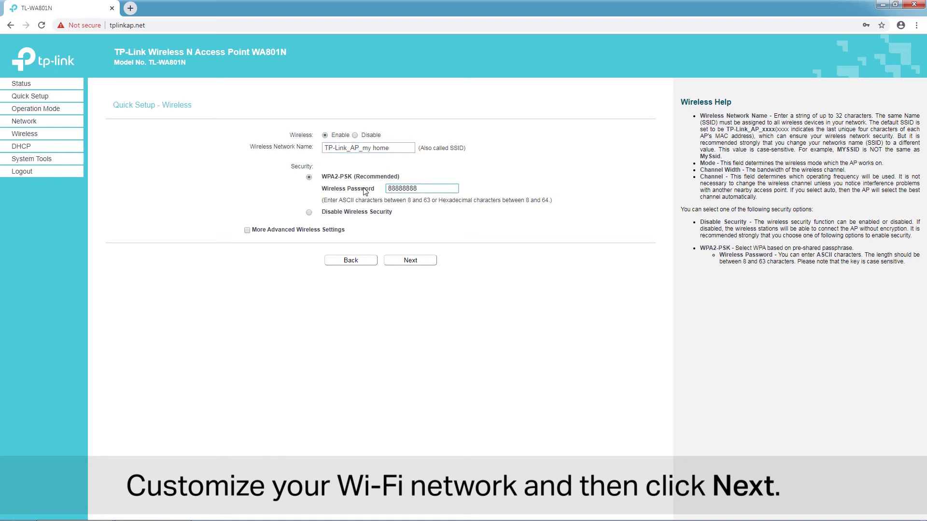
click(413, 267)
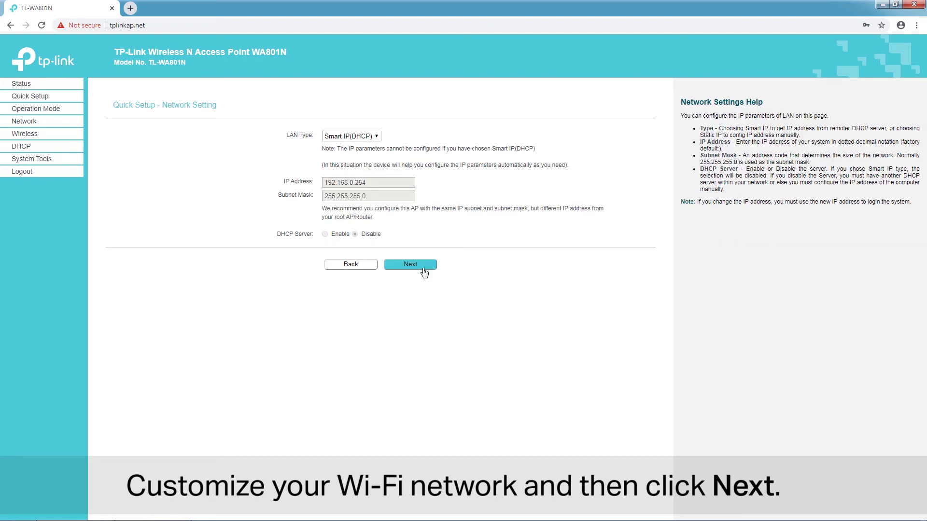
Keep the default LAN settings and finish Quick Setup from the review page.
click(425, 270)
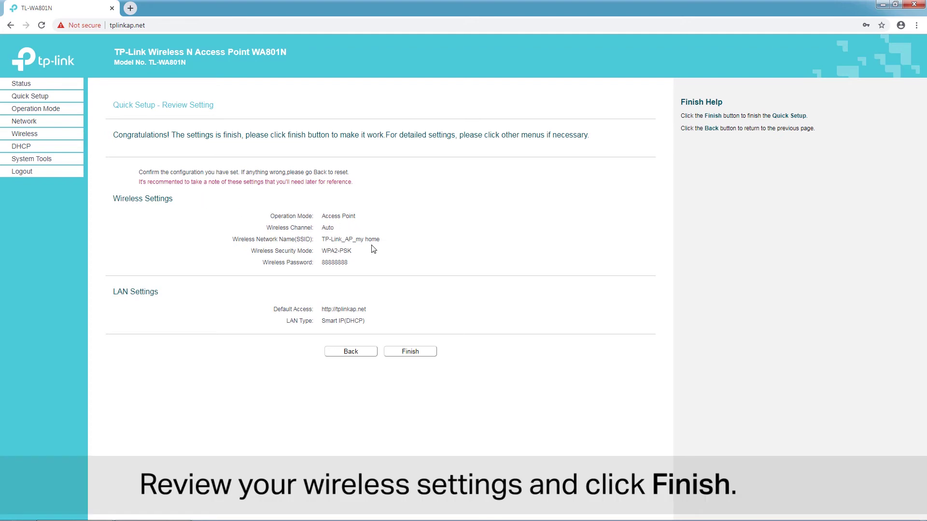
click(413, 355)
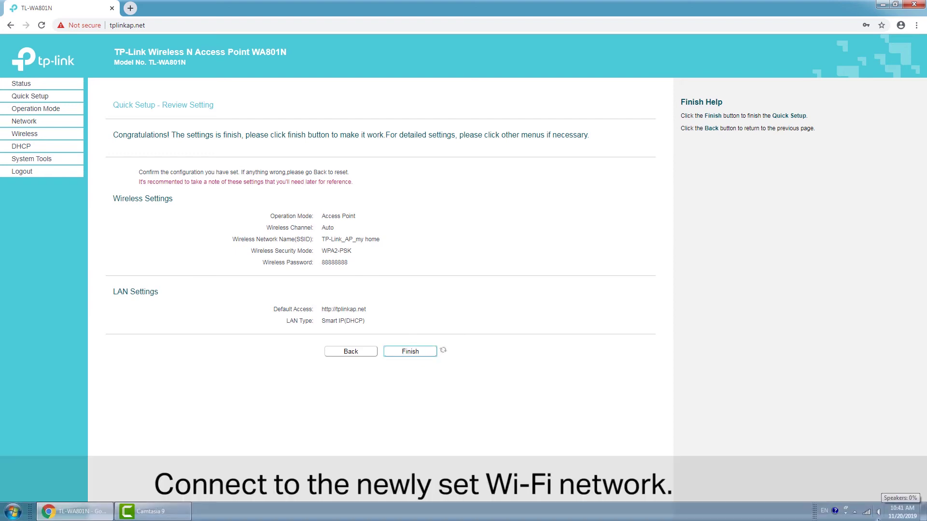
click(867, 513)
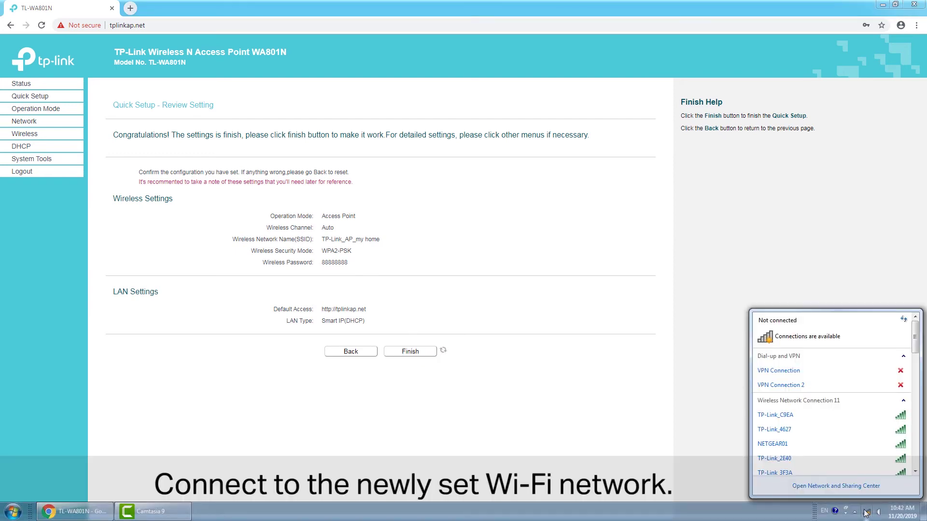
drag(917, 336, 917, 435)
click(797, 383)
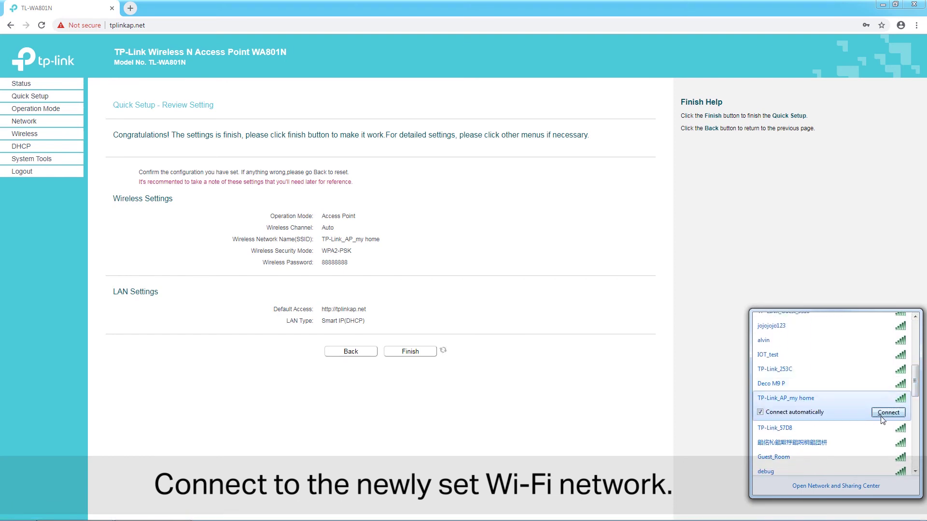
click(890, 416)
click(760, 467)
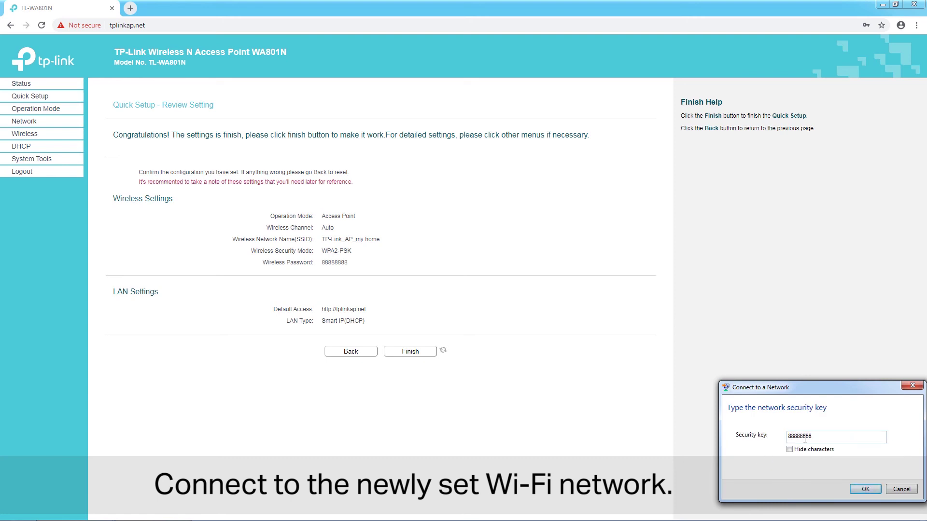
click(865, 489)
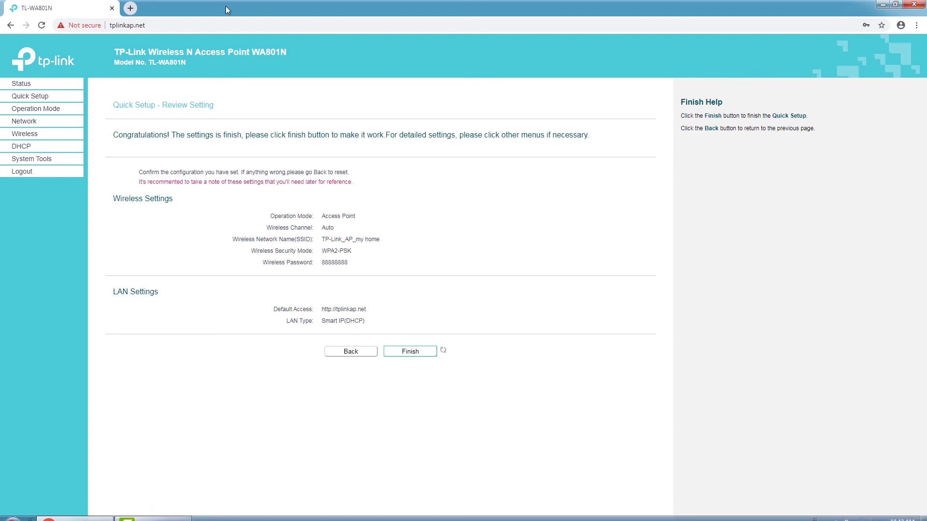
click(130, 8)
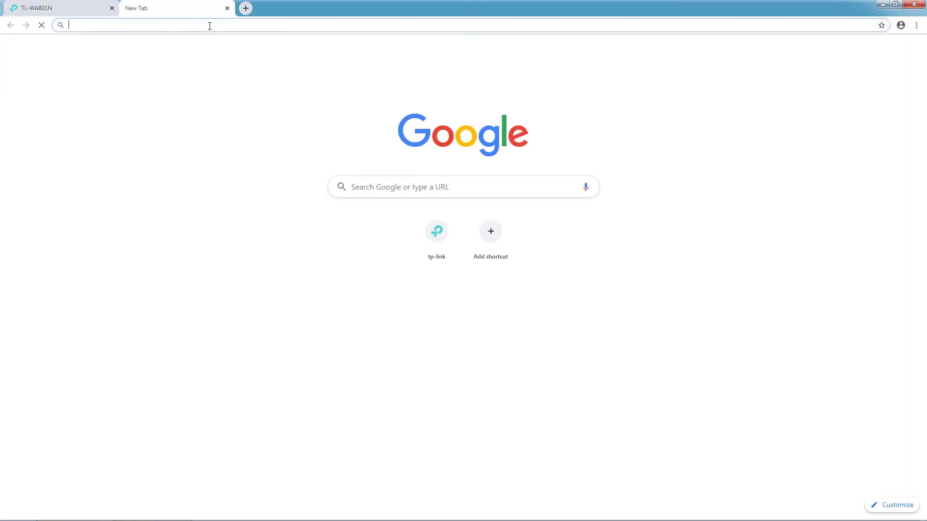
text(www.tplink.com/en)
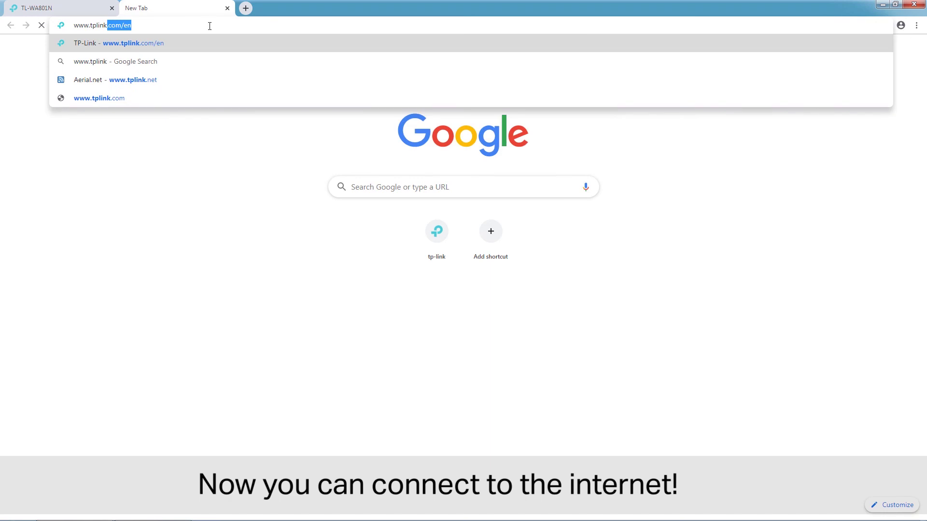